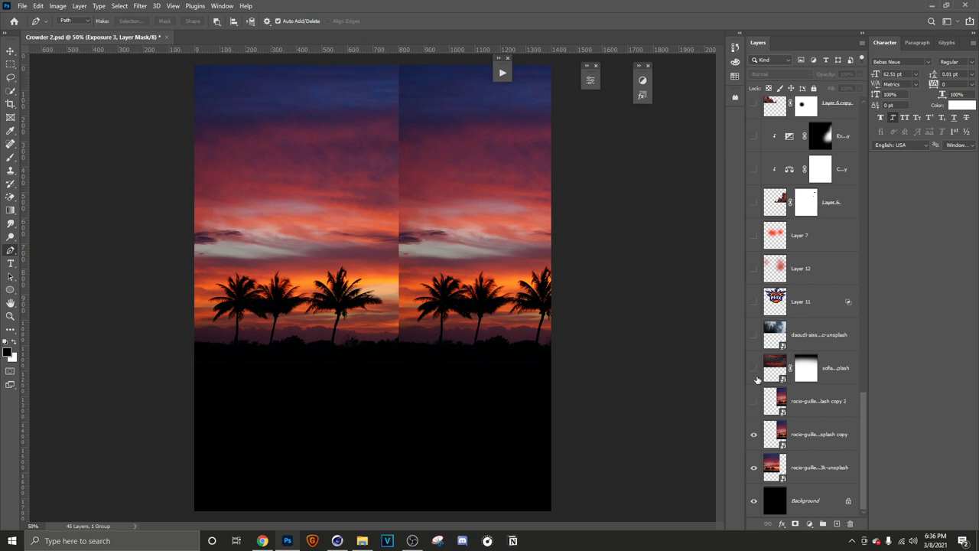
Step: Show the red sky, storm cloud and Layer 11 logo layers, plus the red glows on Layer 12 and Layer 7
left_click(753, 368)
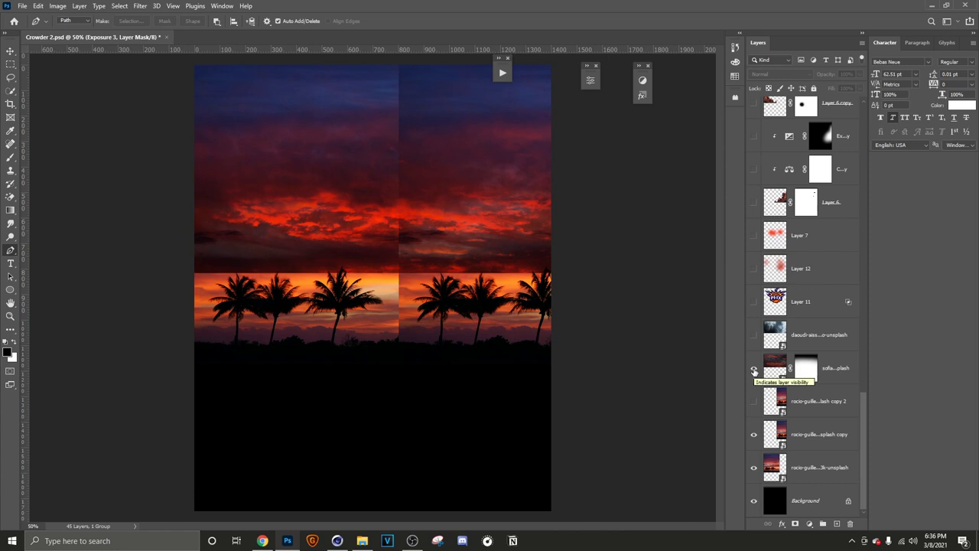
left_click(754, 336)
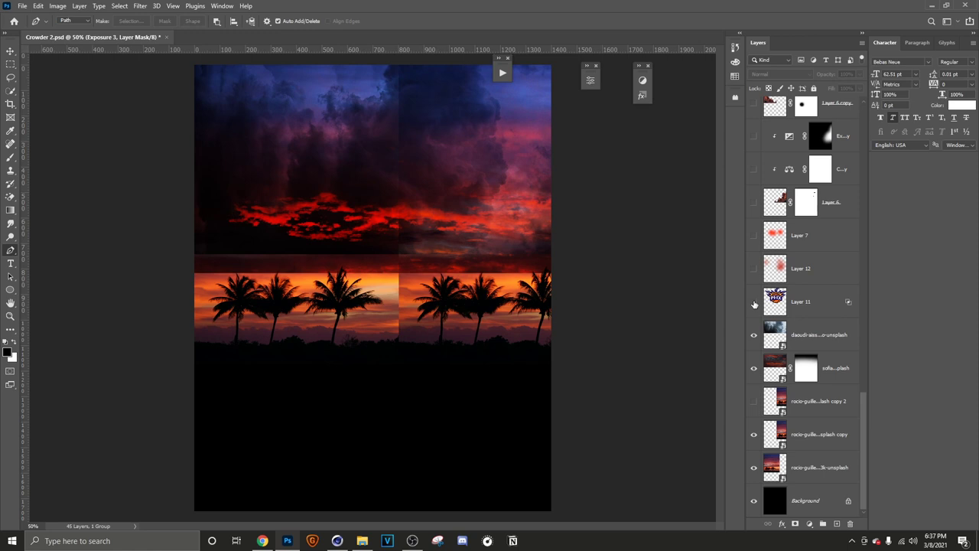
left_click(754, 302)
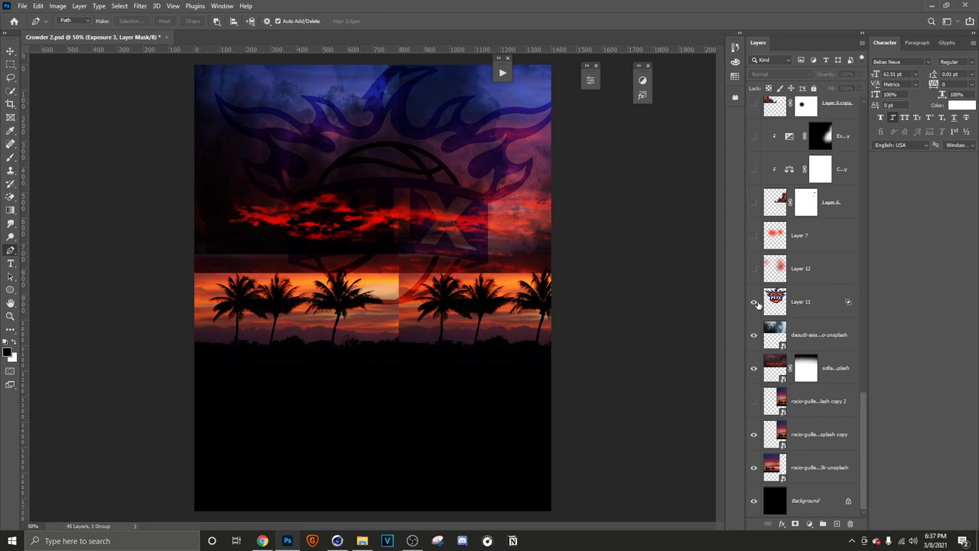
left_click(754, 268)
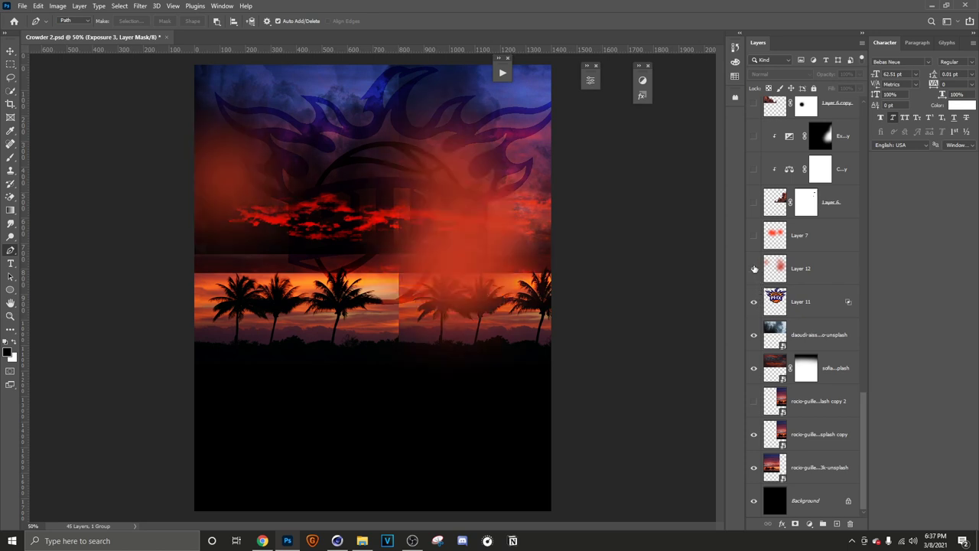
left_click(753, 236)
Step: Show the right-hand rock formation on Layer 6 with its clipped Color Balance and Exposure adjustments
scroll(766, 264, "up", 2)
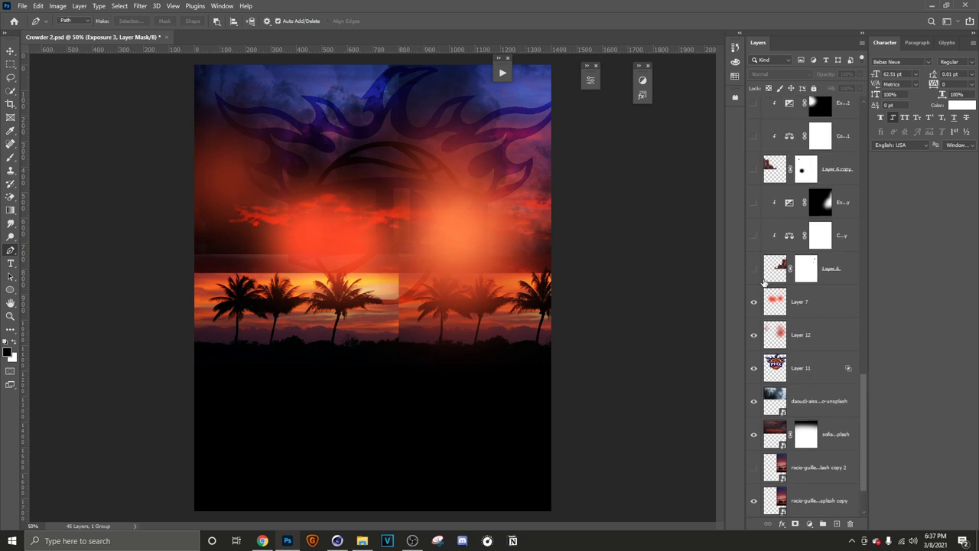
left_click(753, 272)
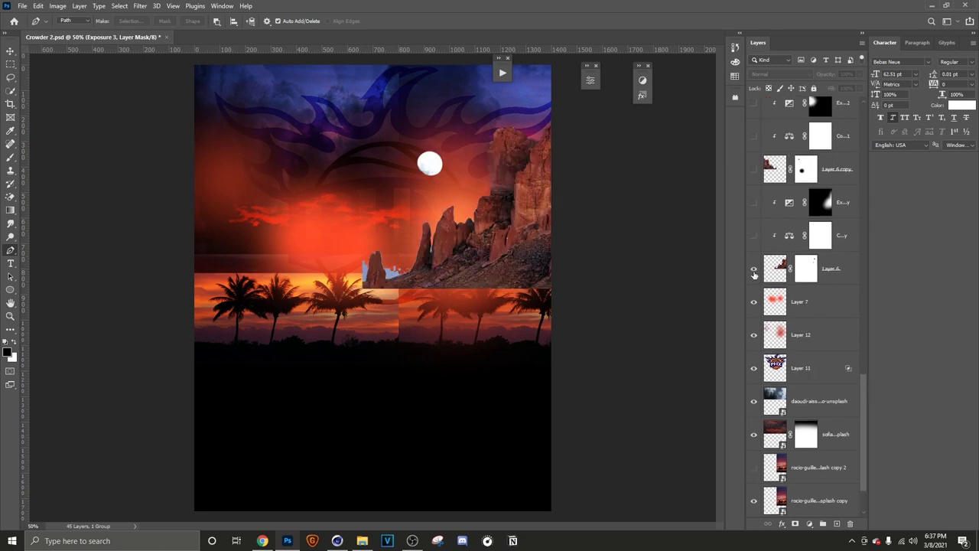
scroll(754, 273, "up", 2)
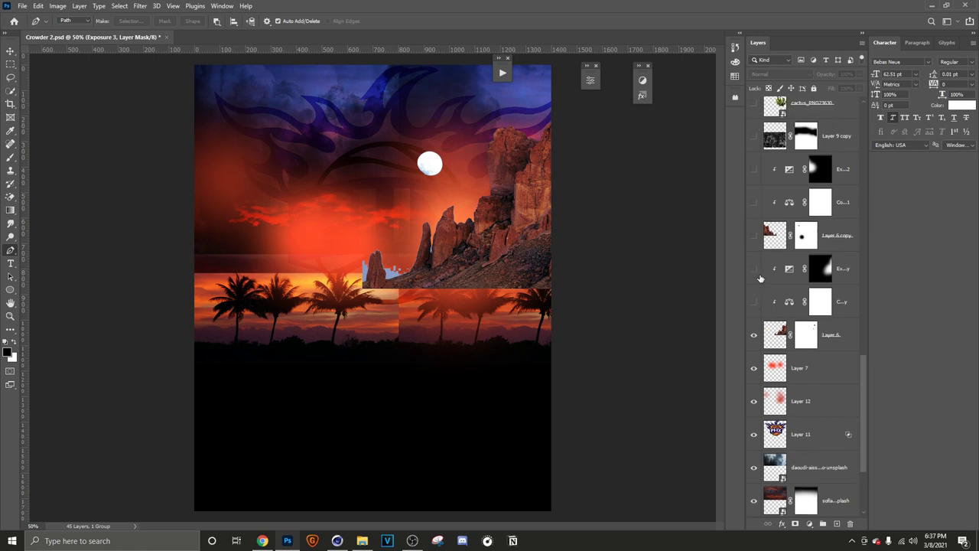
left_click(754, 303)
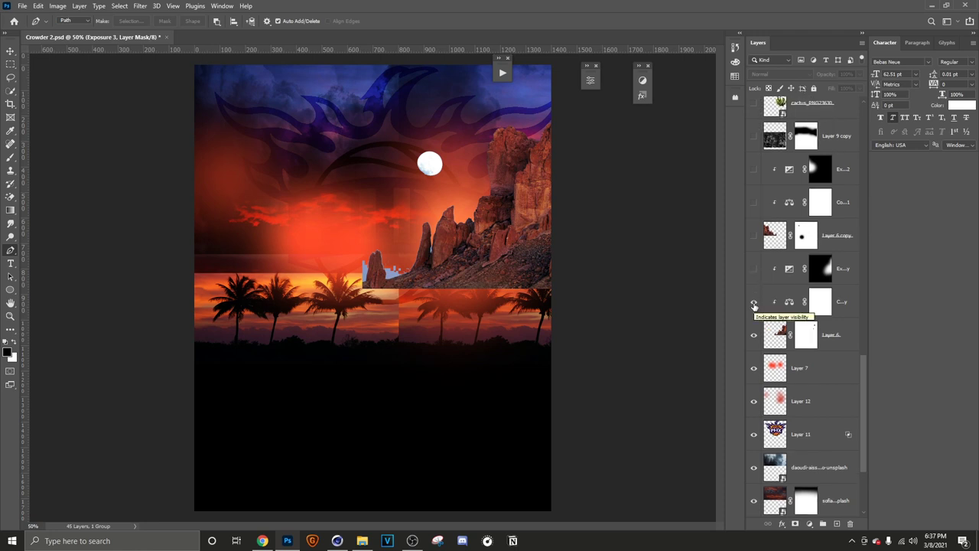
left_click(755, 269)
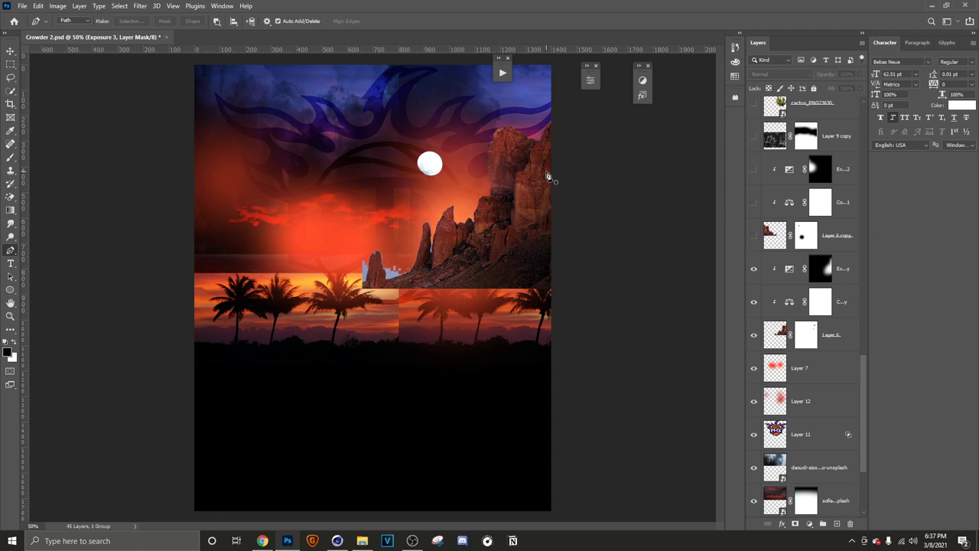
Step: Show the mirrored rock formation on Layer 6 copy together with its clipped Color Balance and Exposure adjustments
left_click(754, 239)
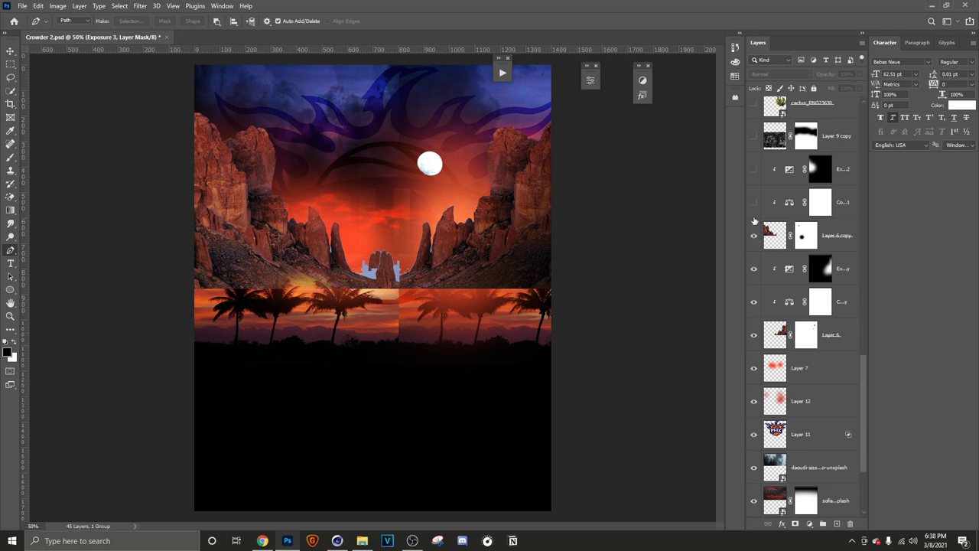
left_click(753, 202)
left_click(753, 169)
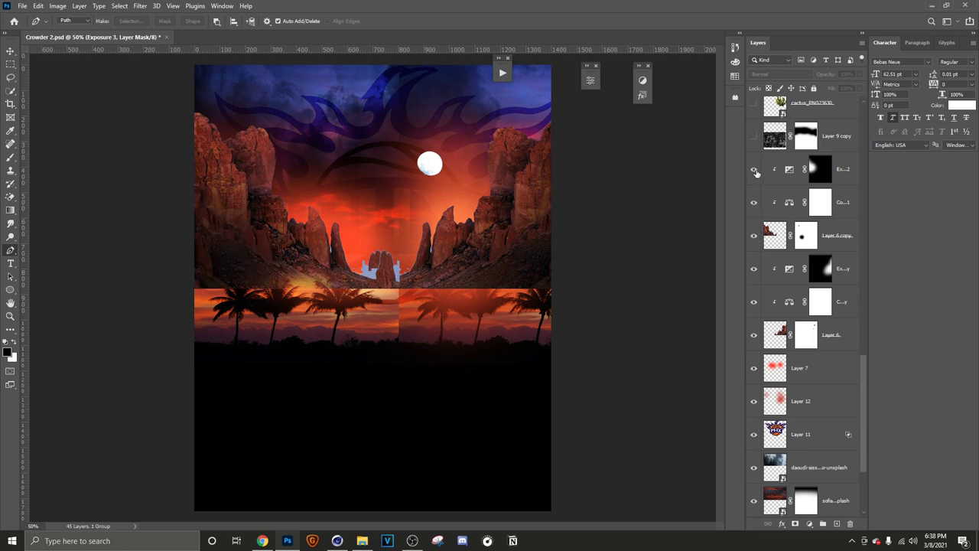
Step: Show the blurred crowd on Layer 9 copy, comparing the scene with and without it
scroll(753, 171, "up", 2)
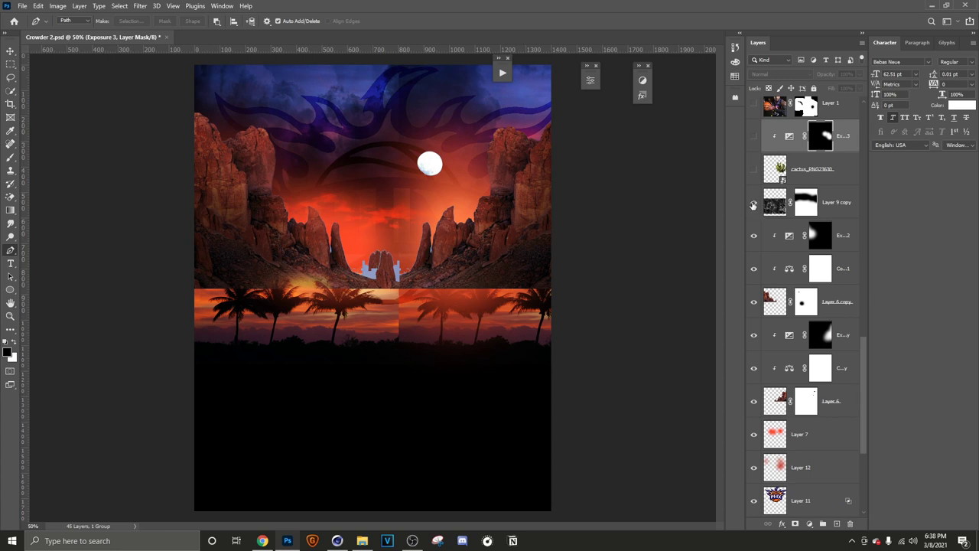
left_click(753, 202)
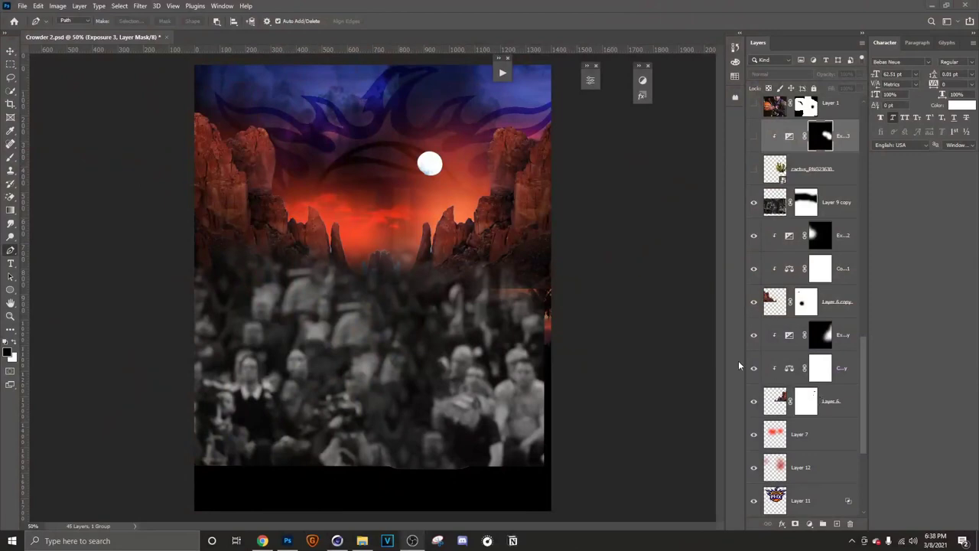
left_click(754, 202)
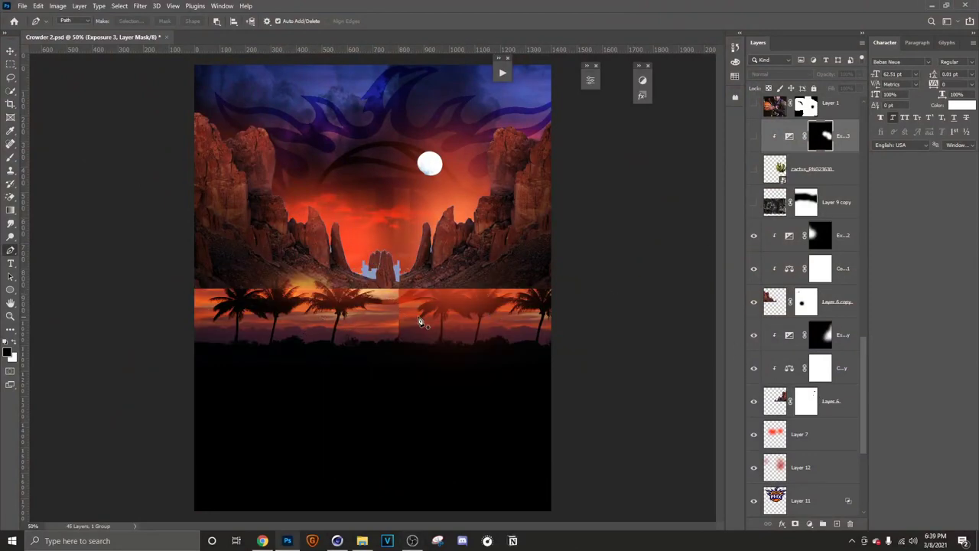
left_click(753, 202)
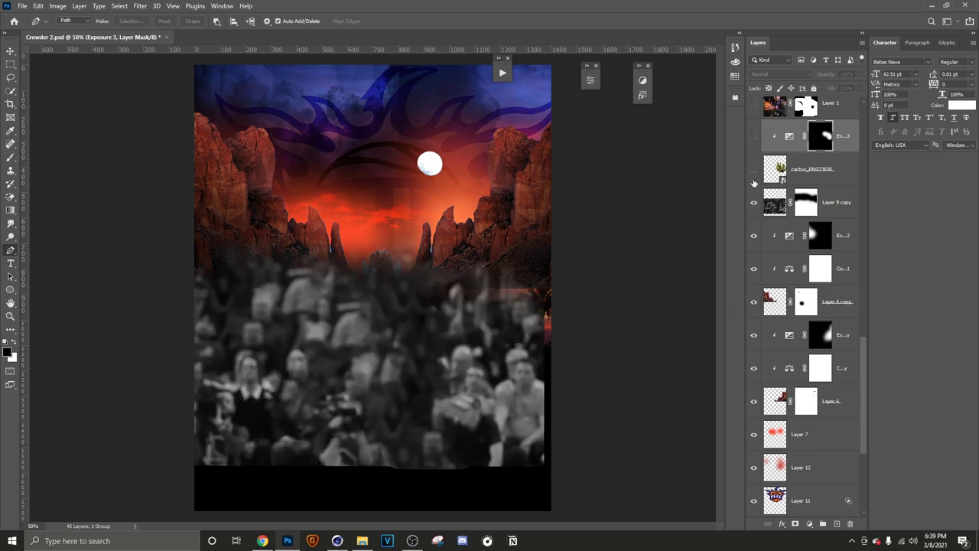
Step: Show the cactus layer and its clipped Exposure 3 adjustment
left_click(754, 170)
scroll(755, 209, "up", 2)
left_click(754, 202)
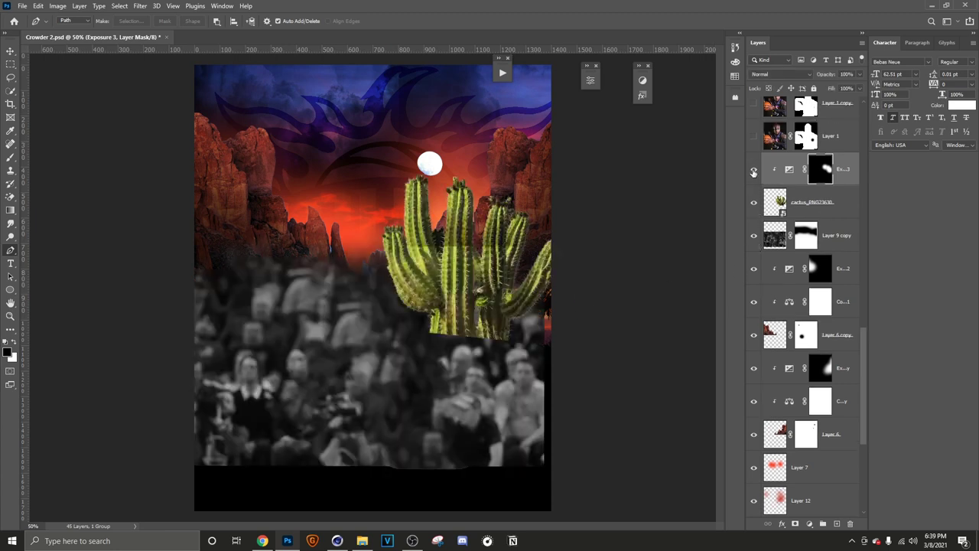
Step: Show the large player portrait on Layer 1 copy and the clipped Exposure 1 adjustment that darkens its lower part
scroll(768, 220, "up", 1)
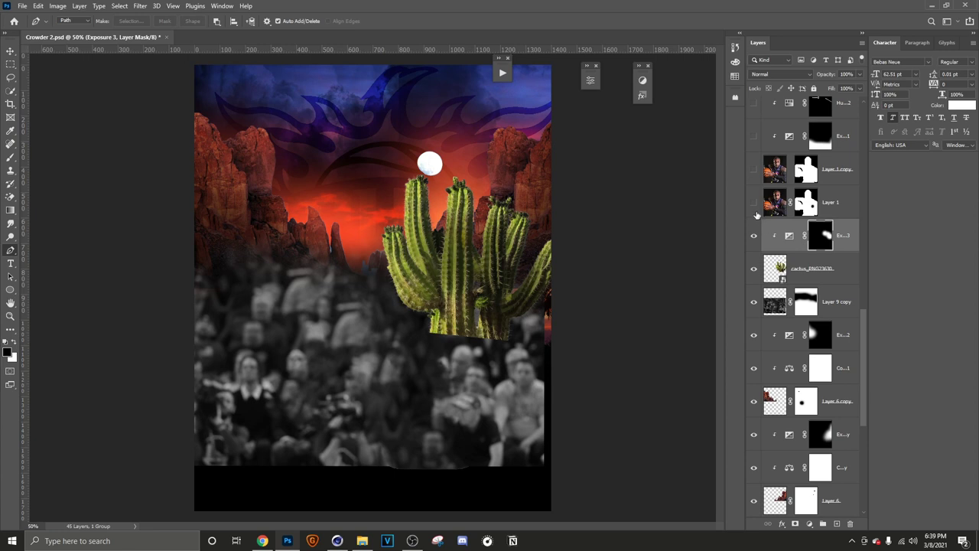
scroll(754, 205, "up", 1)
left_click(753, 203)
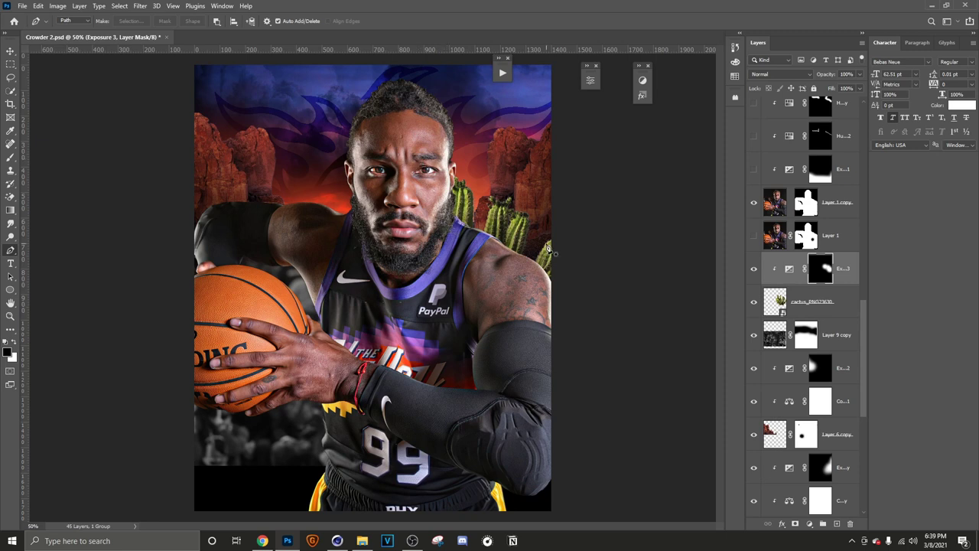
scroll(760, 230, "up", 1)
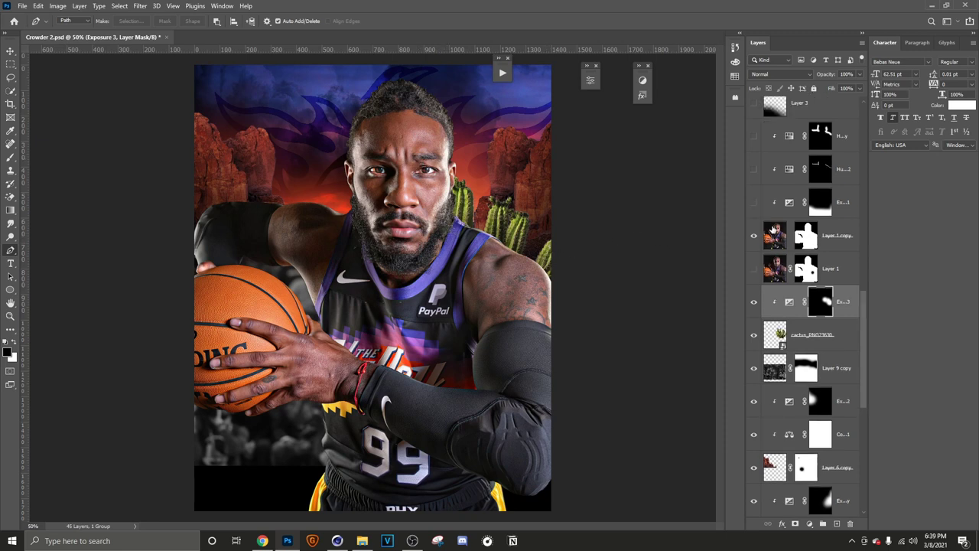
left_click(753, 203)
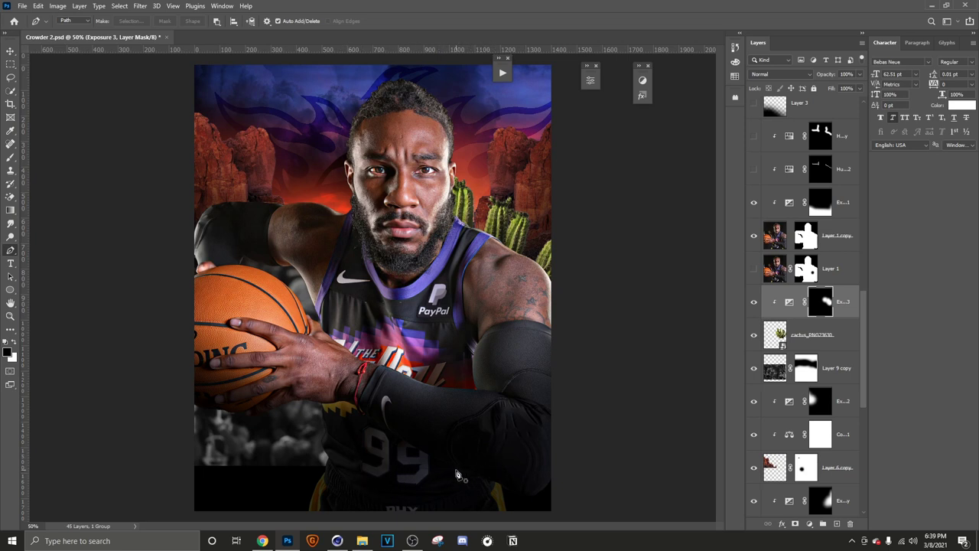
Step: Show the two clipped Hue/Saturation adjustments that add rim light to the large player portrait
scroll(762, 354, "up", 3)
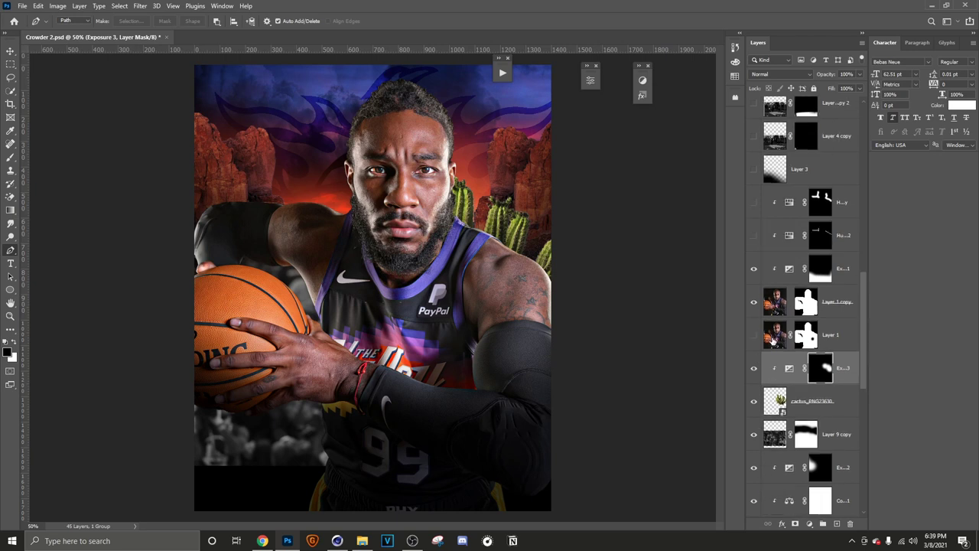
left_click(754, 268)
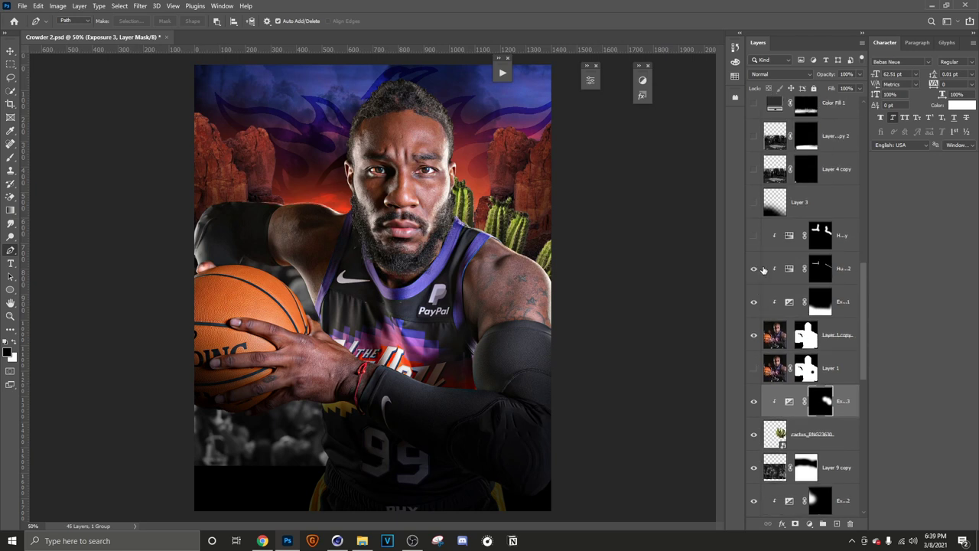
left_click(754, 236)
Step: Show the black fade on Layer 3 and the two basketball court layers above it
scroll(757, 249, "up", 1)
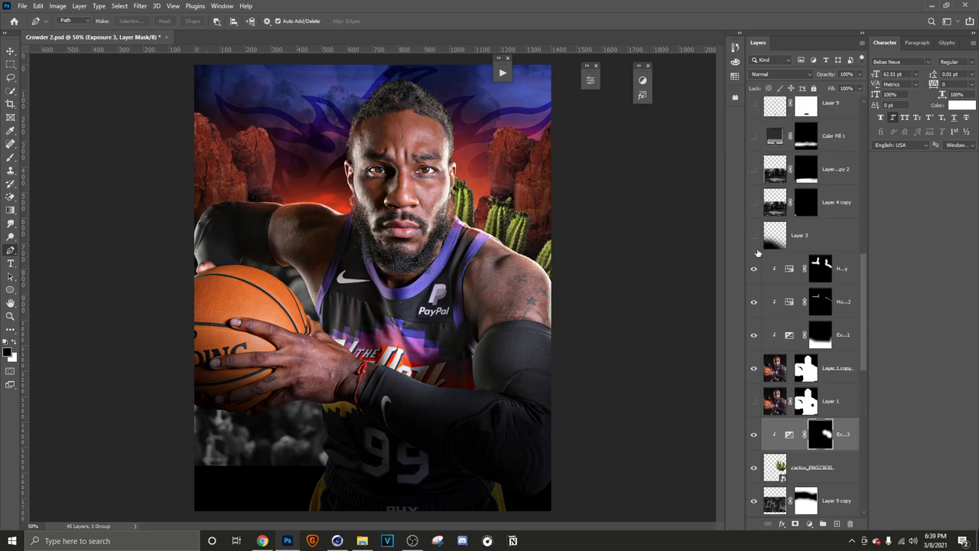
scroll(759, 254, "up", 1)
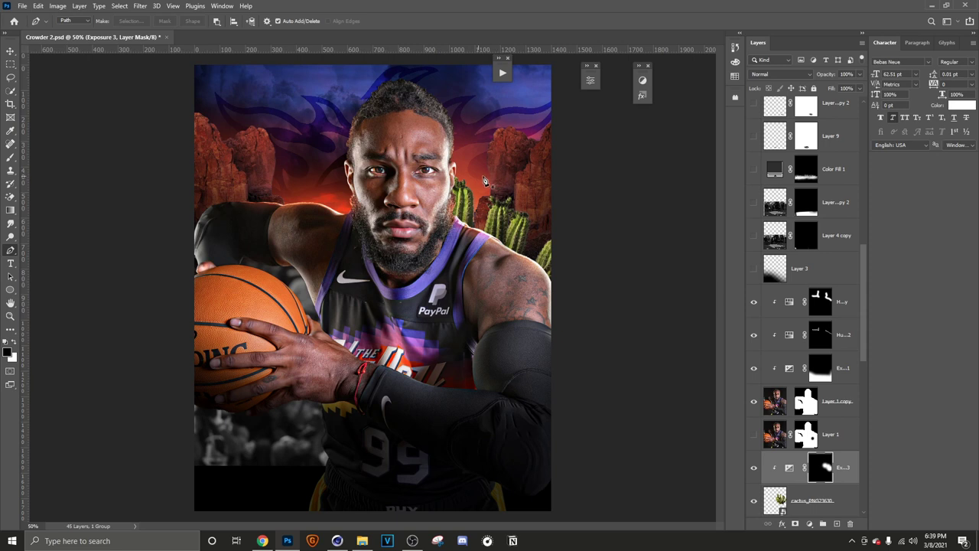
left_click(754, 269)
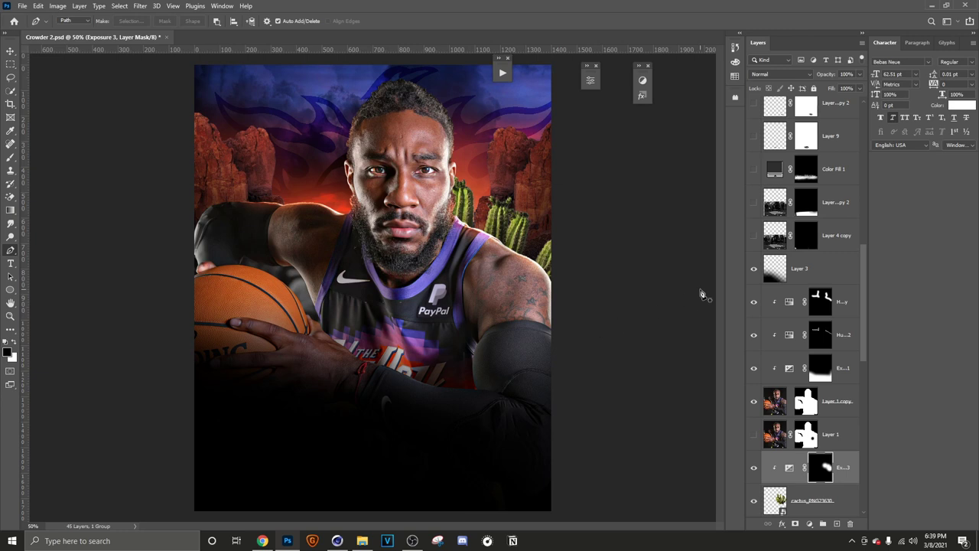
left_click(753, 205)
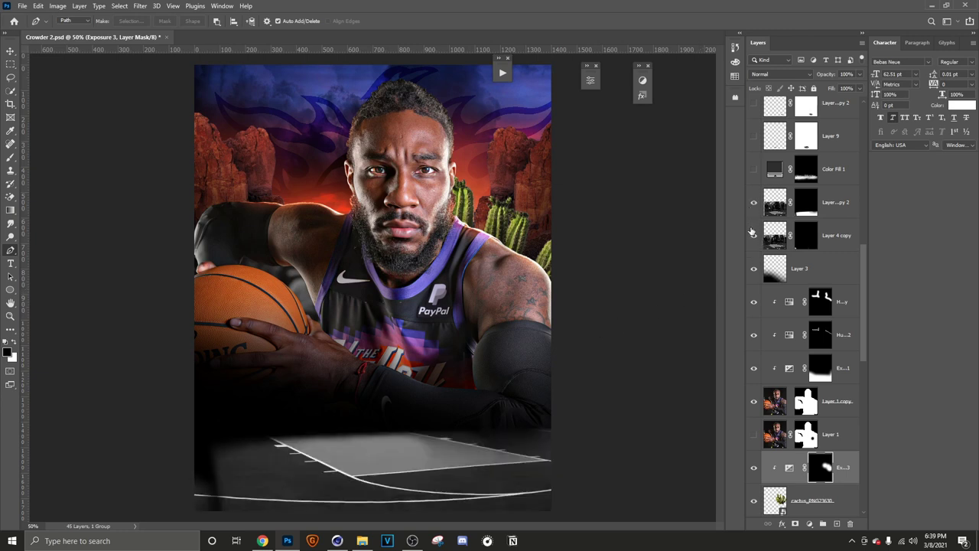
Step: Show the Color Fill 1 haze above the court, comparing the scene with and without it
scroll(751, 291, "up", 1)
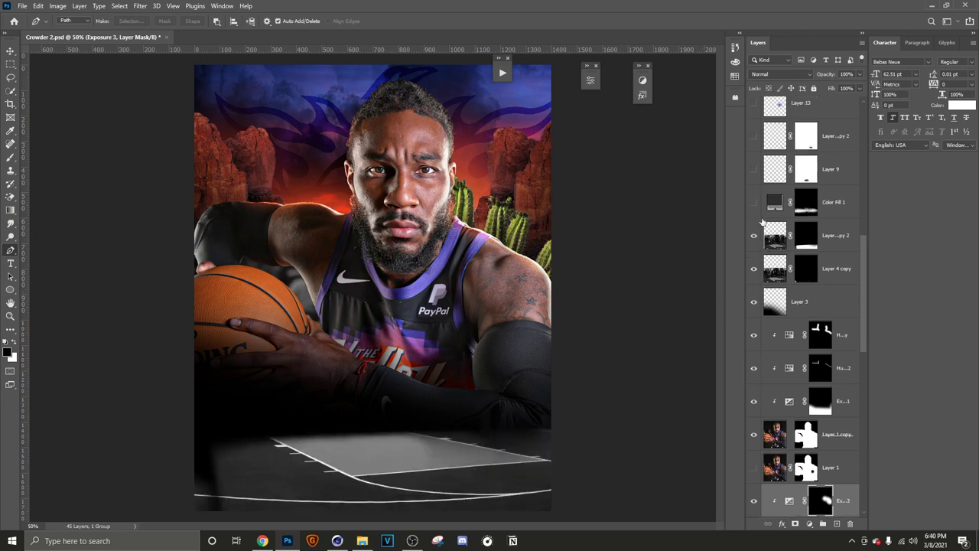
left_click(754, 203)
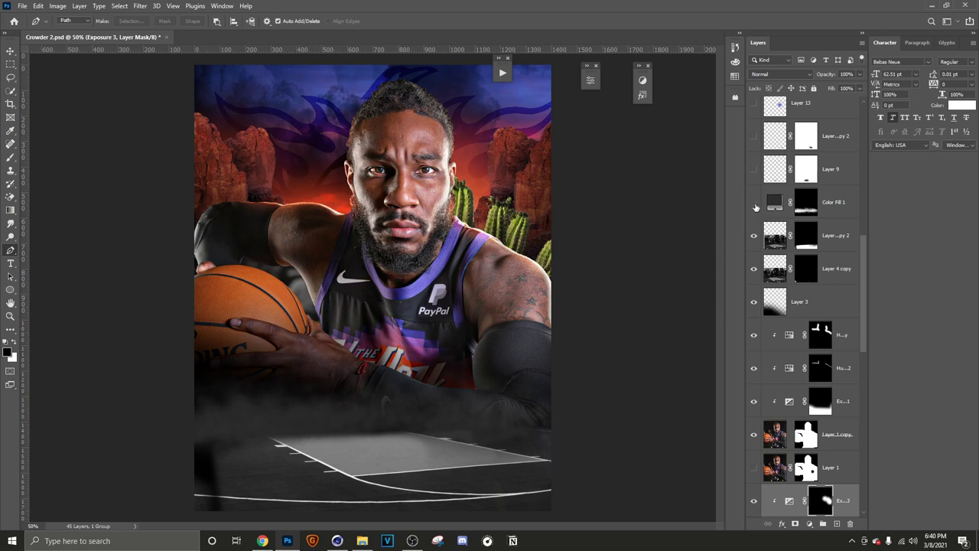
left_click(754, 205)
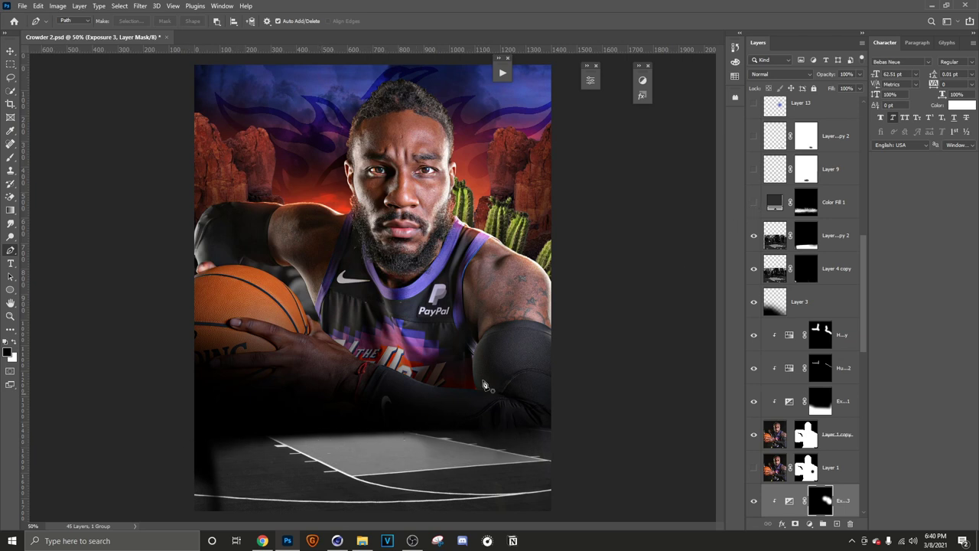
left_click(753, 203)
Step: Show the two floor shadow layers directly above Color Fill 1
scroll(772, 250, "up", 1)
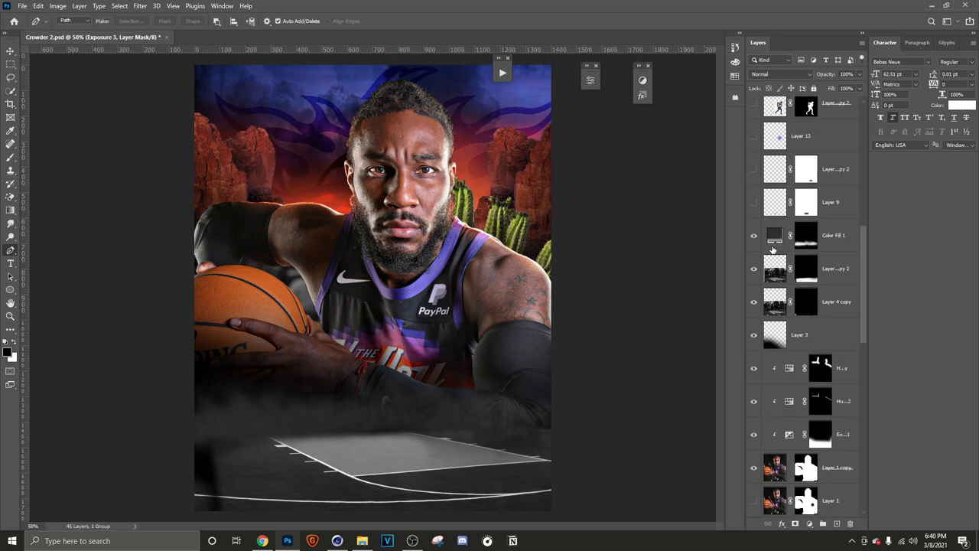
scroll(761, 231, "up", 1)
left_click(754, 235)
left_click(755, 205)
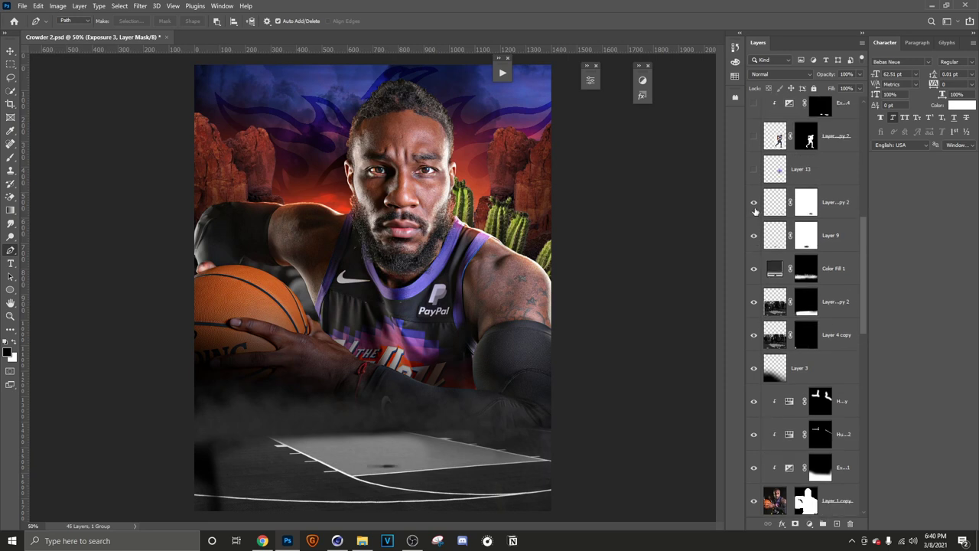
Step: Show the blue glow on Layer 13 and the masked full-body player cutout above it
scroll(754, 214, "up", 1)
left_click(754, 203)
scroll(755, 222, "up", 1)
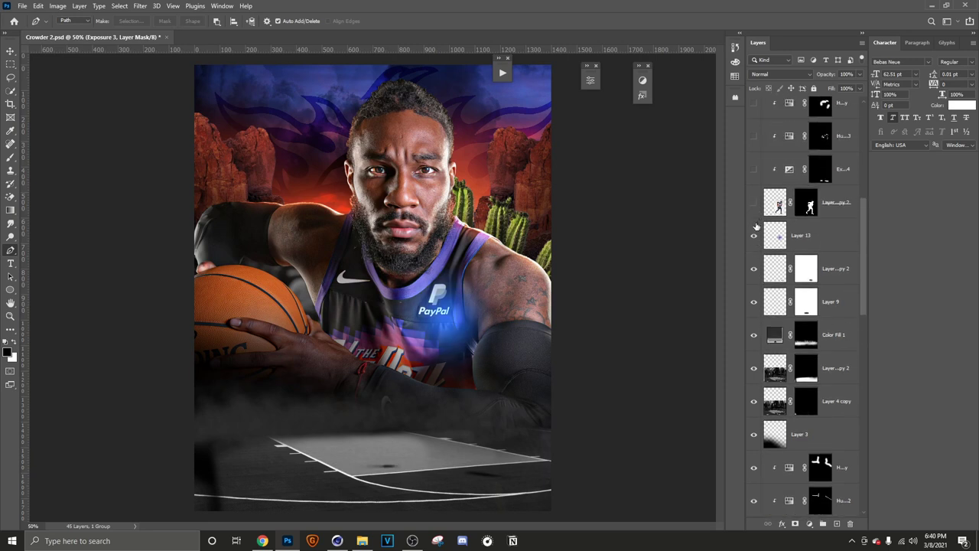
left_click(753, 204)
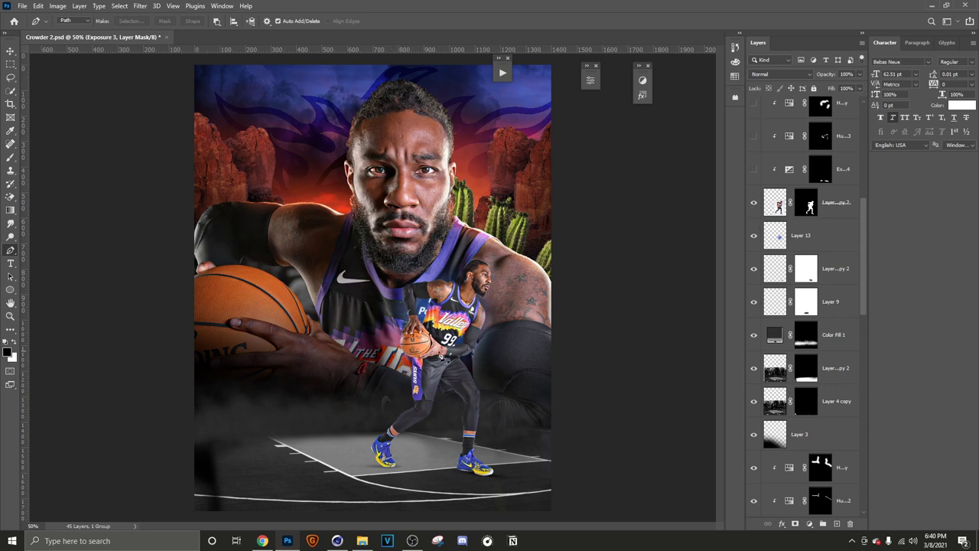
Step: Compare the full-body player with and without the two floor shadows under the feet
left_click(754, 303)
left_click(754, 277)
left_click(754, 269)
left_click(754, 302)
Step: Show the Exposure 4 adjustment and the two Hue/Saturation adjustments clipped to the full-body player cutout
scroll(752, 283, "up", 3)
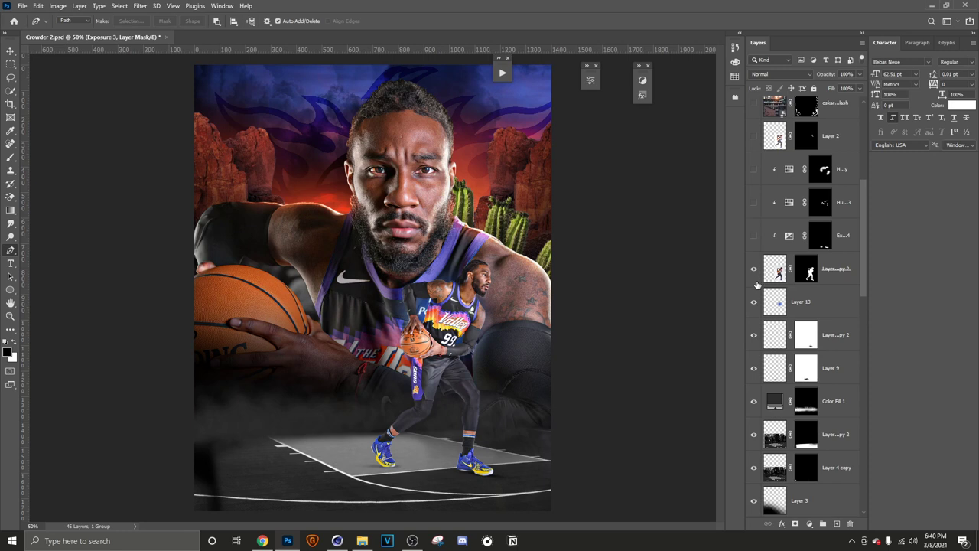
left_click(753, 268)
left_click(754, 235)
left_click(753, 202)
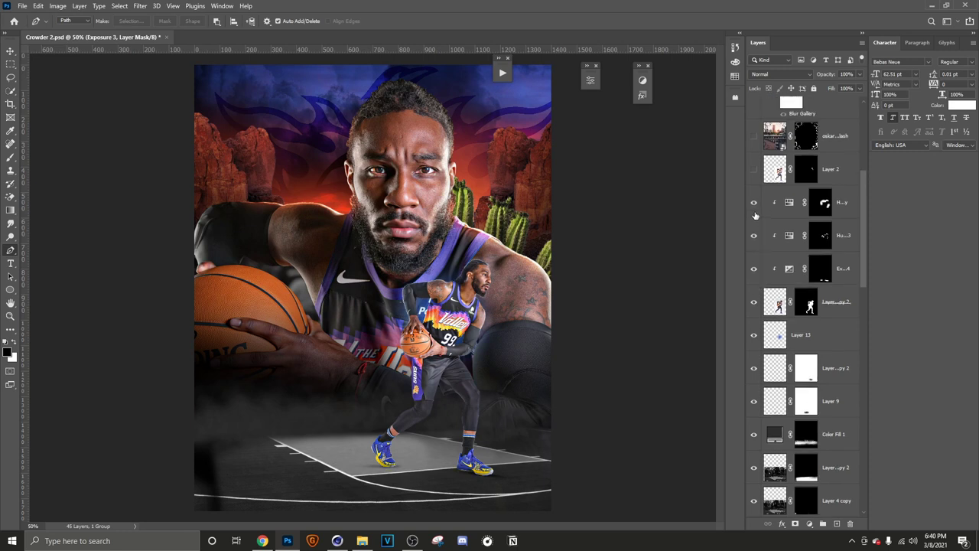
scroll(777, 253, "up", 2)
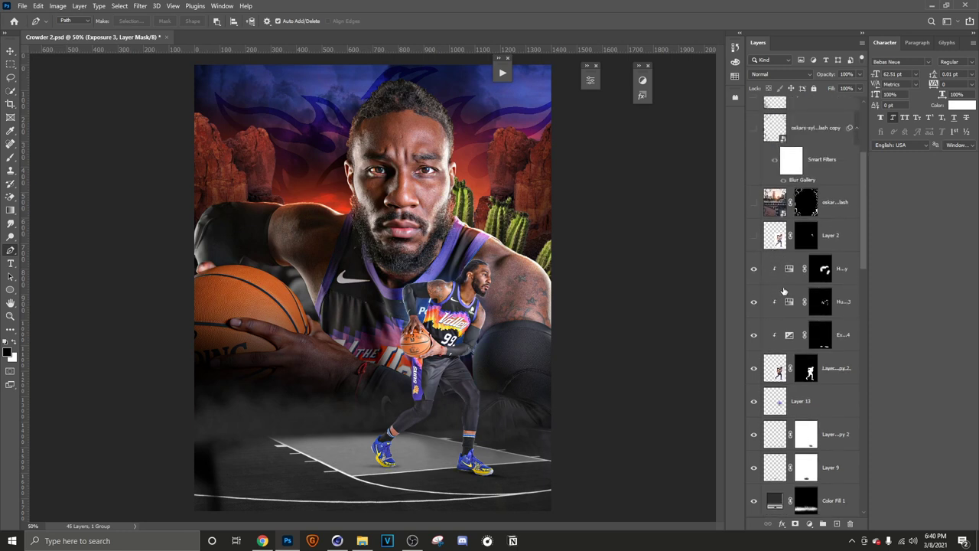
scroll(791, 290, "up", 2)
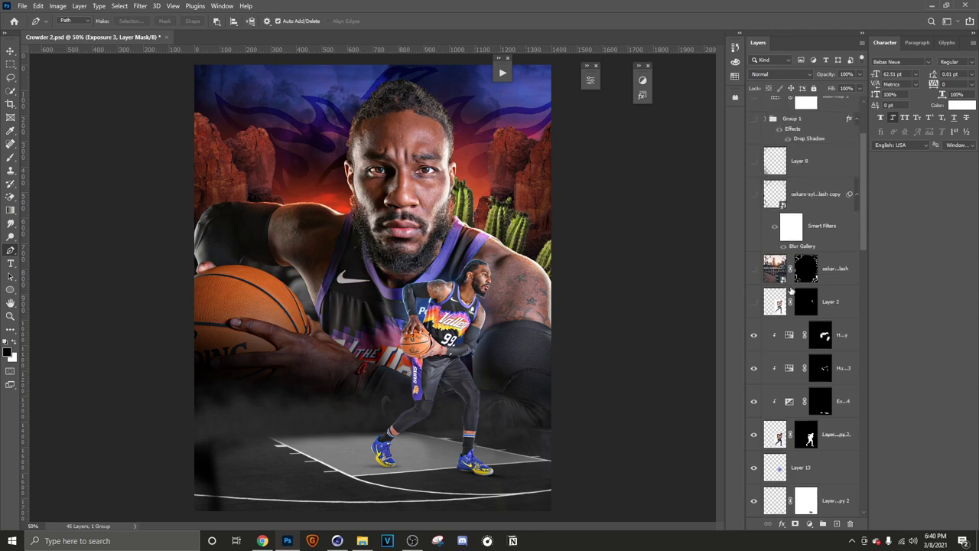